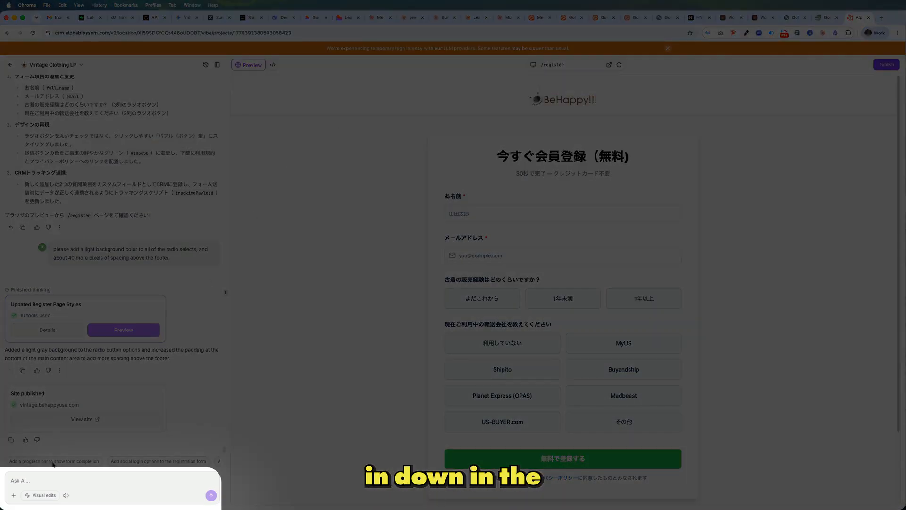
Step: Turn on visual editing for the registration page and dismiss the high-latency notice
click(52, 496)
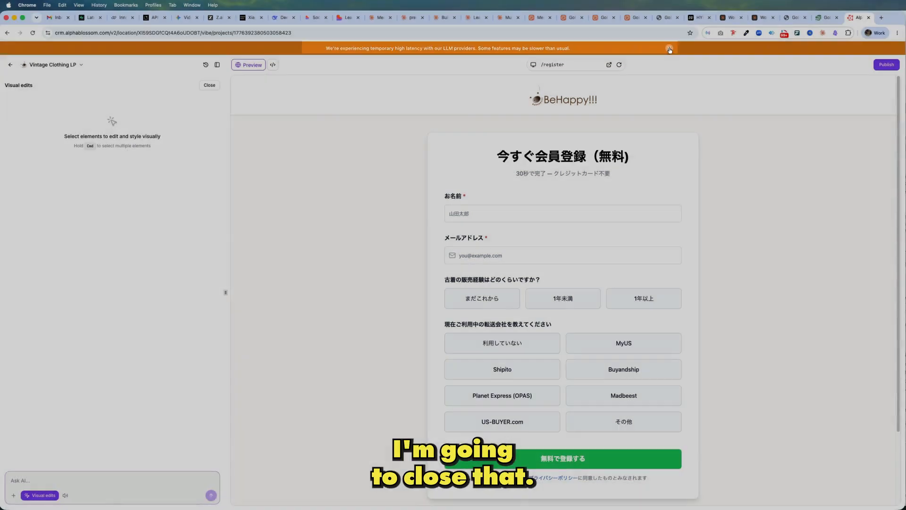
click(770, 54)
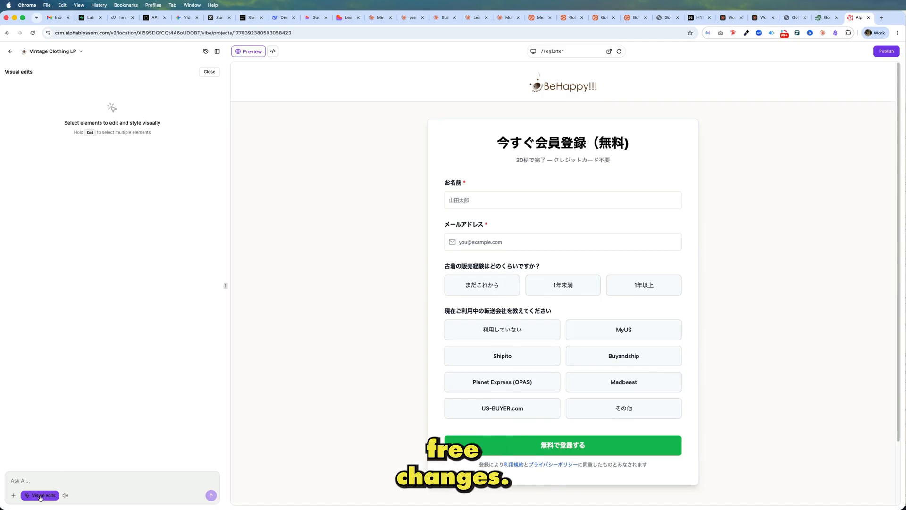
Step: Try inserting "te" into the form's main heading and restore the original wording
click(549, 142)
triple_click(552, 141)
click(509, 142)
text(te)
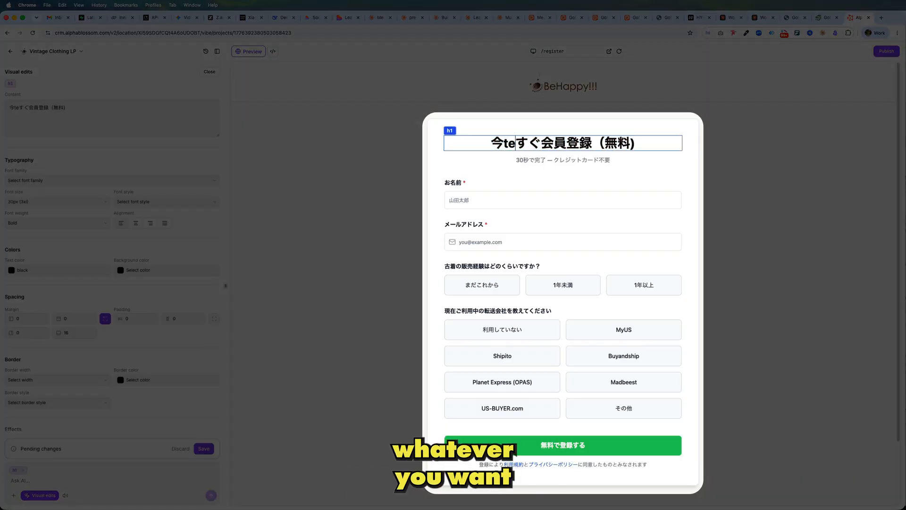
key(BackSpace)
key(BackSpace)
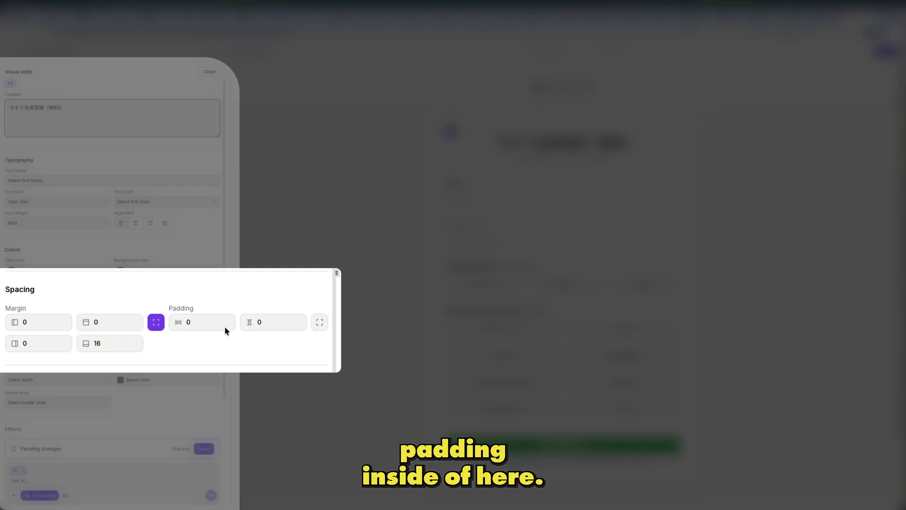
Step: Try a vertical padding of 20 on the form's main heading and reset it to 0
click(256, 321)
text(2)
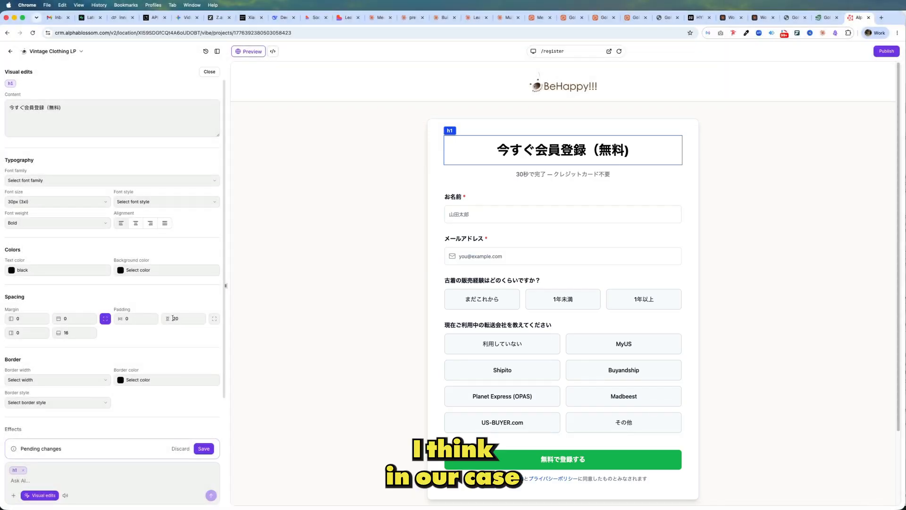
click(176, 318)
key(BackSpace)
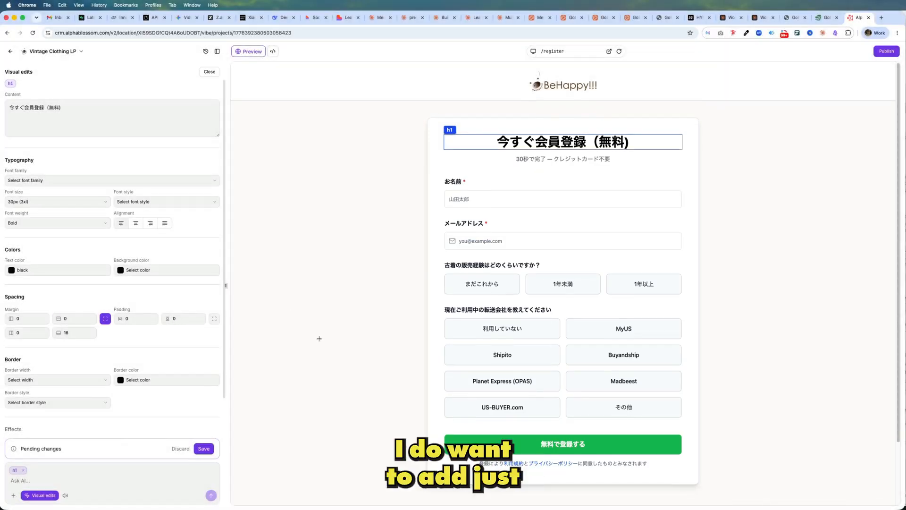
Step: Split the registration form card's margin into individual sides and set its bottom margin to 20
scroll(319, 338, down, 2)
click(492, 426)
click(542, 410)
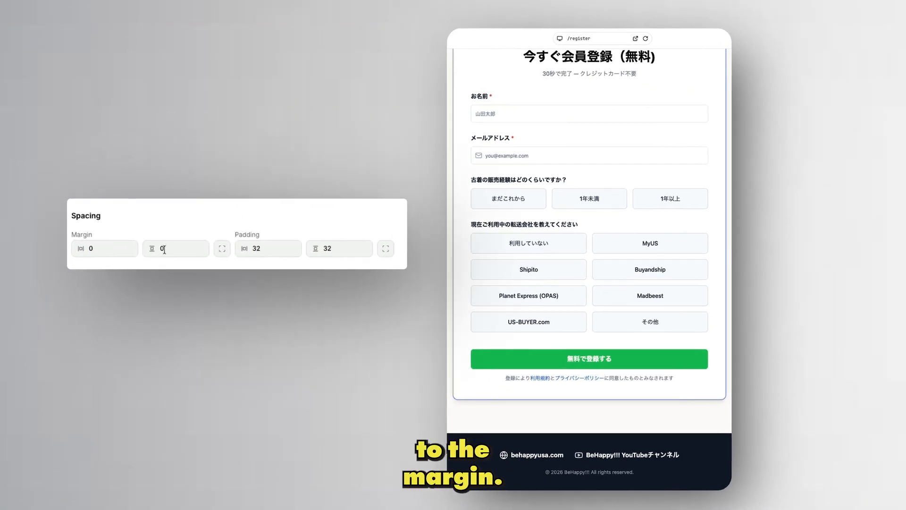
click(221, 248)
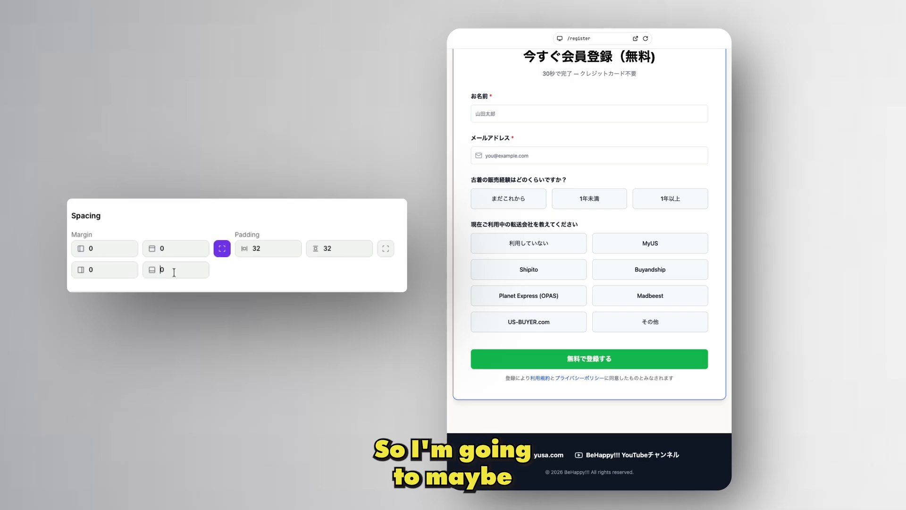
text(6)
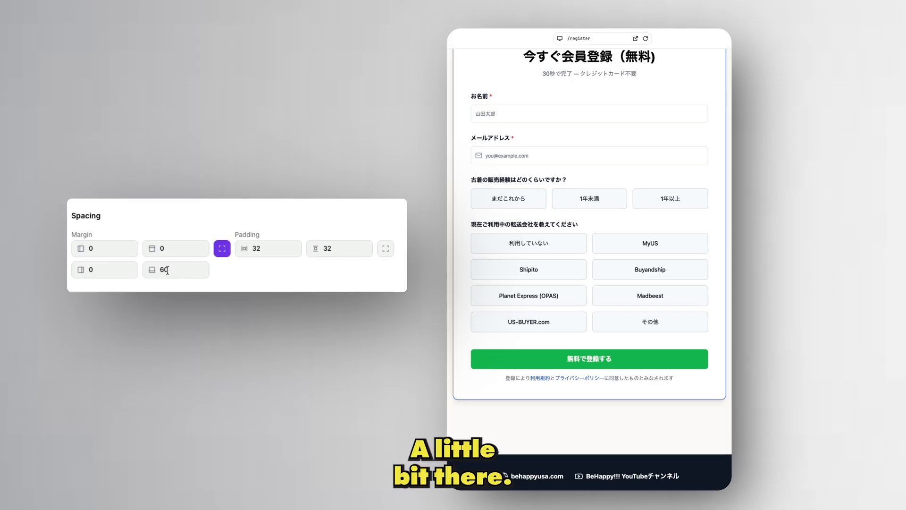
drag(164, 269, 160, 270)
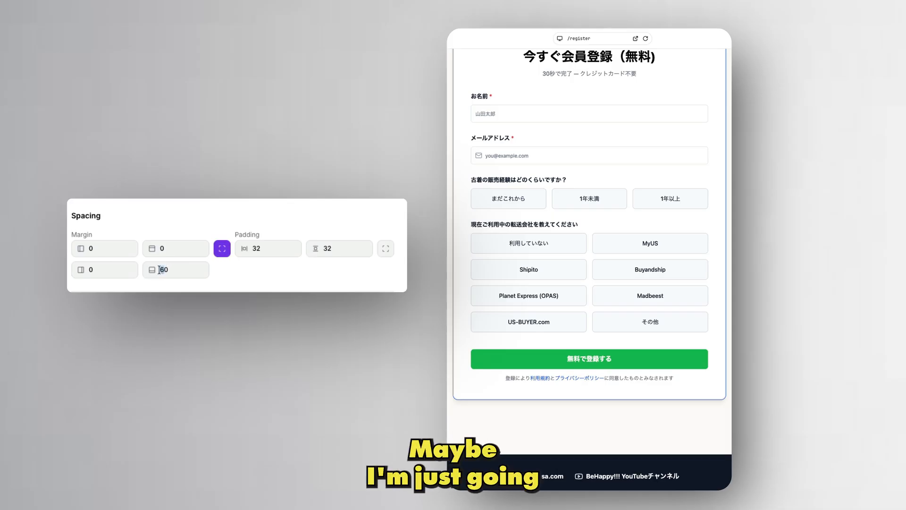
text(2)
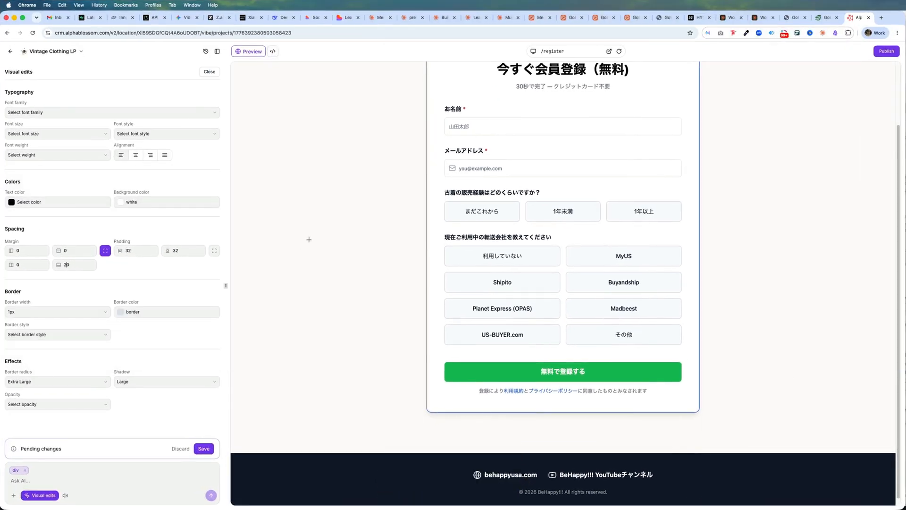
Step: Browse the alternative icon types for the email field's mail icon and leave the icon list
click(451, 193)
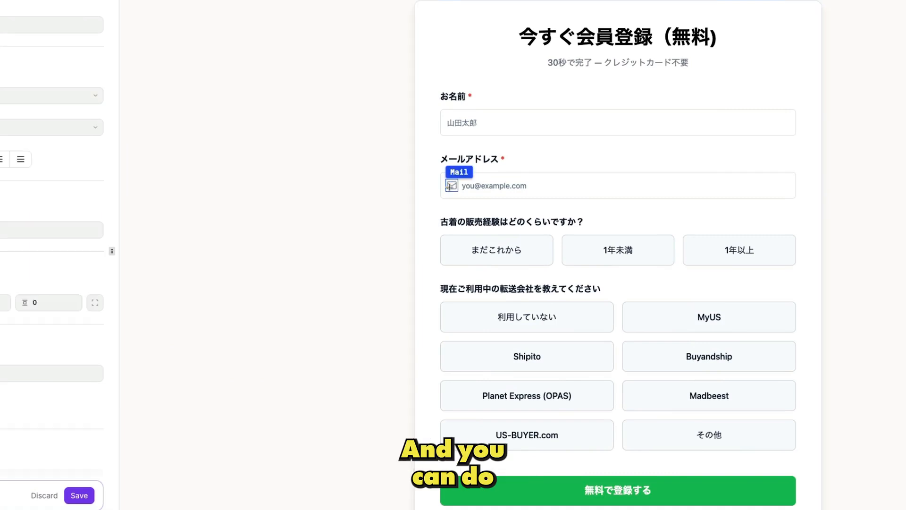
click(155, 75)
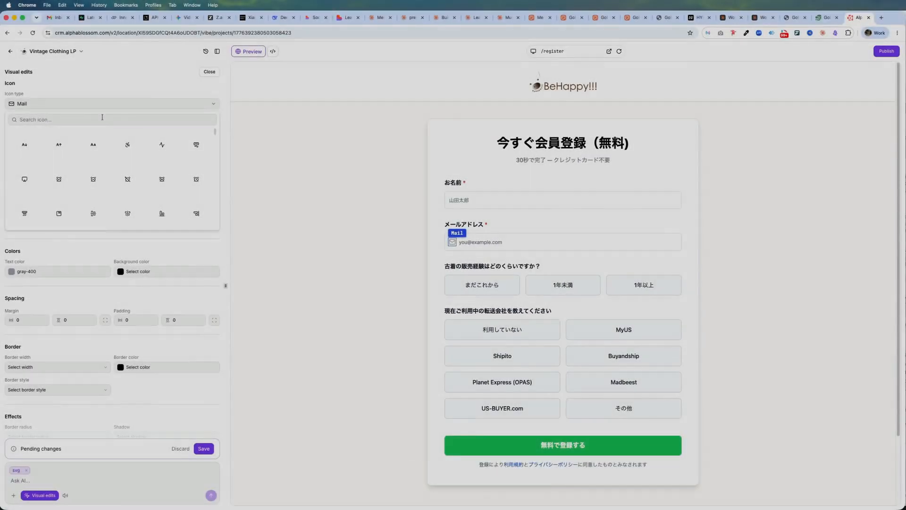
scroll(187, 189, down, 20)
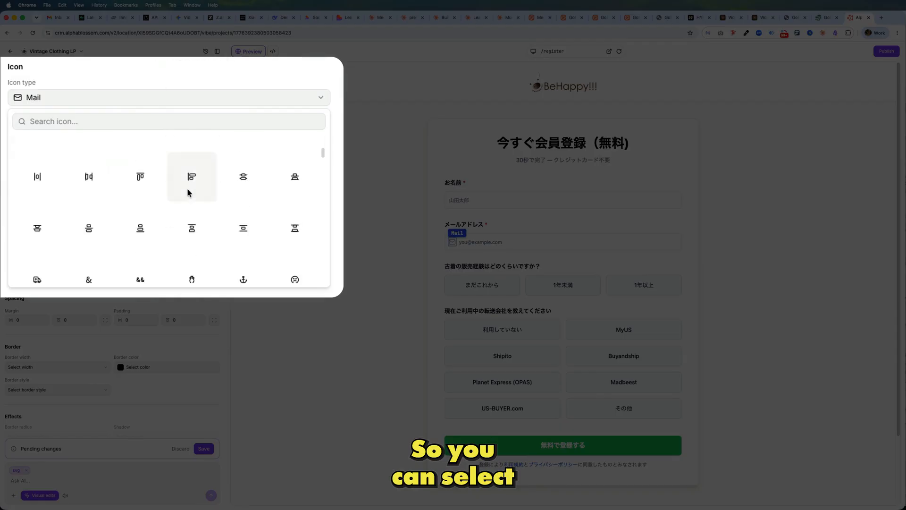
scroll(209, 188, up, 15)
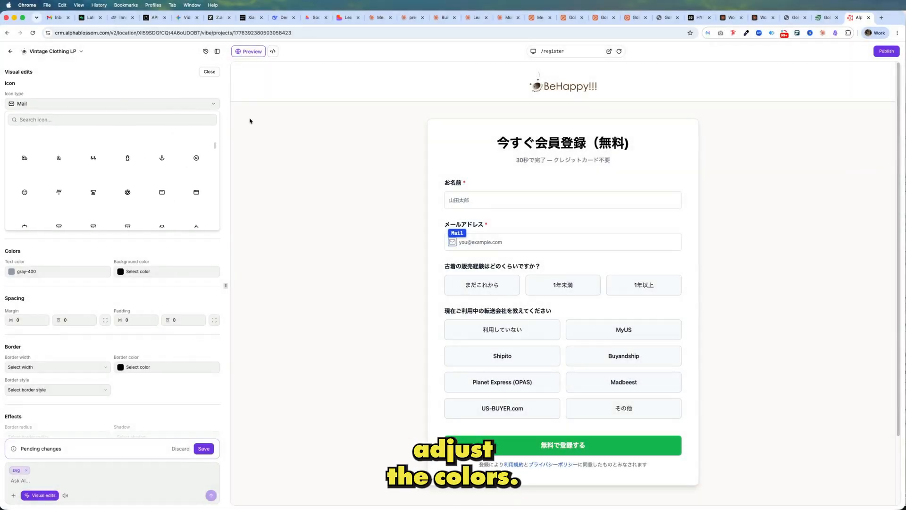
click(250, 120)
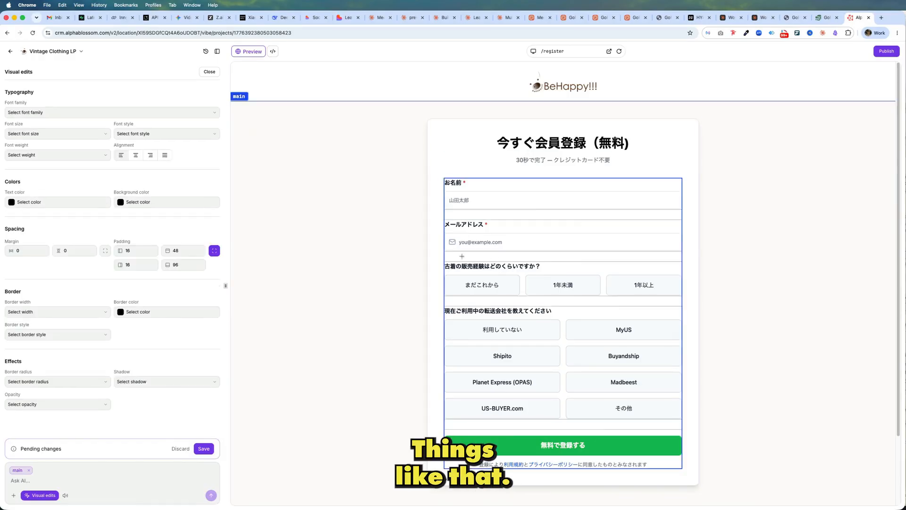
Step: Set the email field's mail icon to the accent text color
click(452, 242)
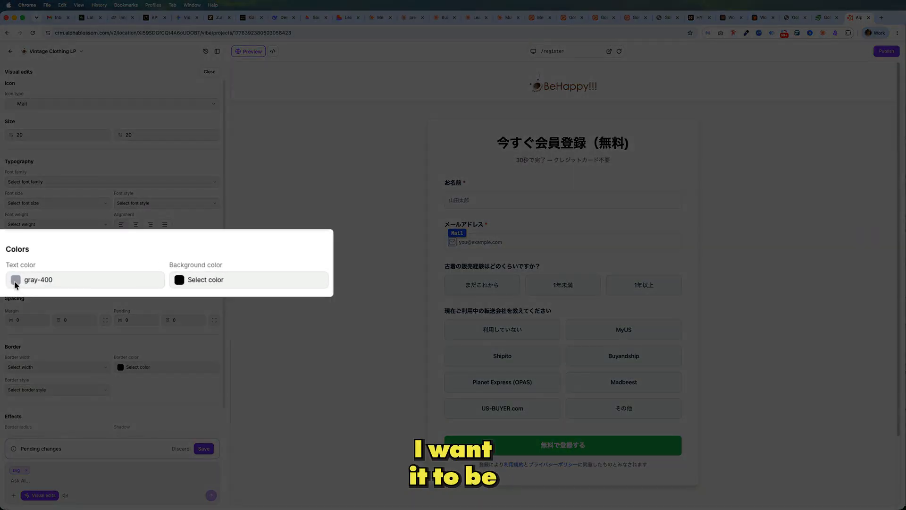
click(11, 271)
click(28, 388)
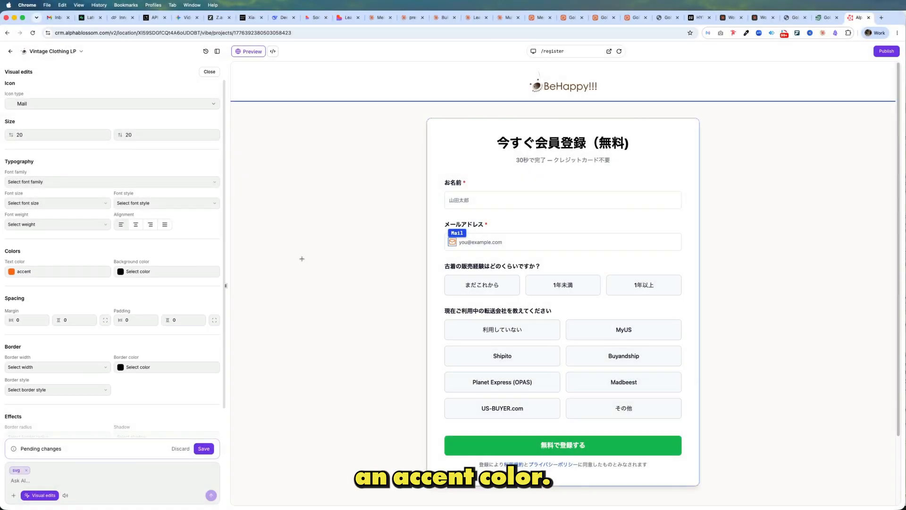
click(302, 259)
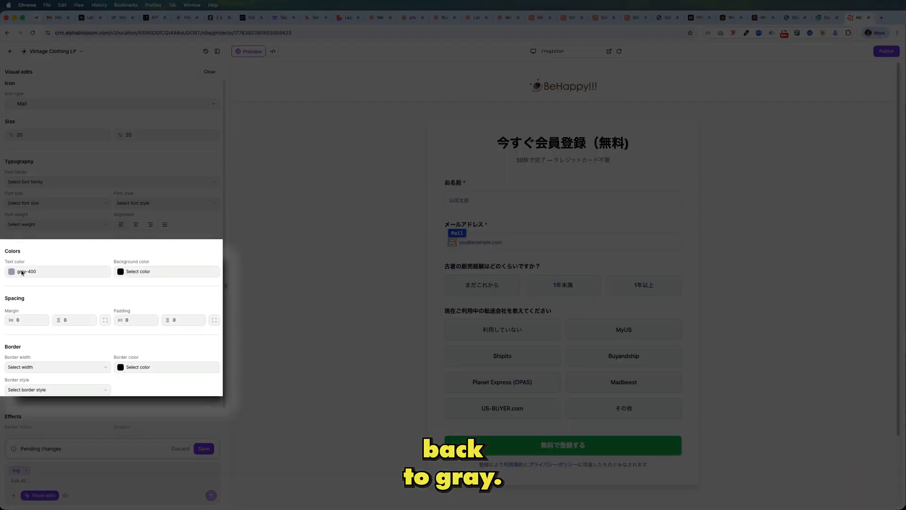
Step: Change the mail icon's text color to the input theme color
click(22, 272)
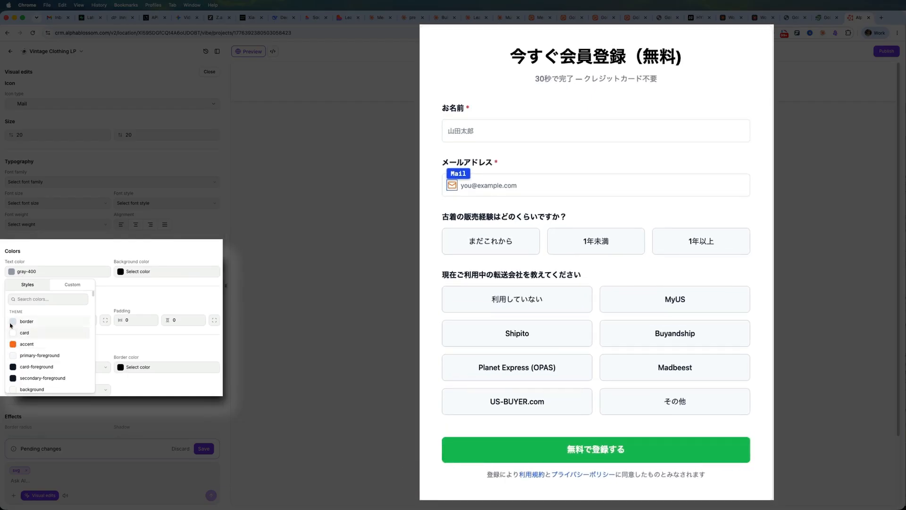
scroll(9, 326, down, 5)
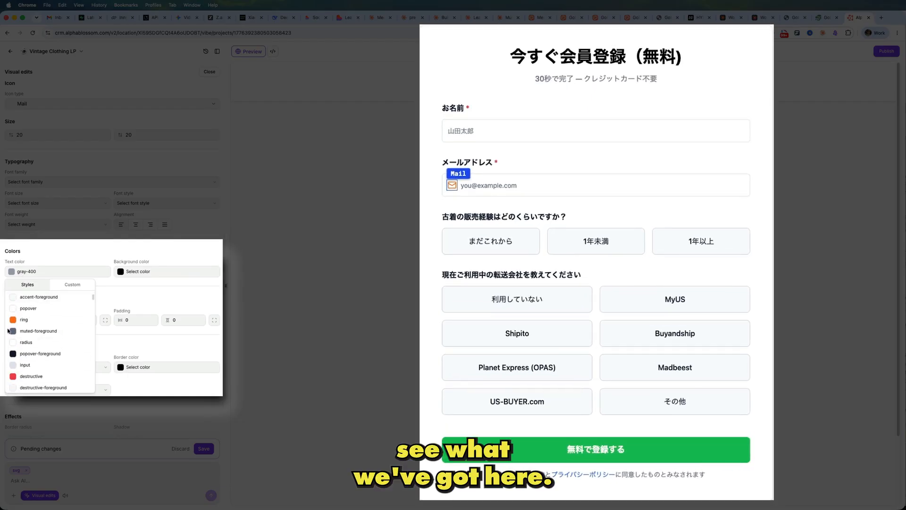
click(14, 364)
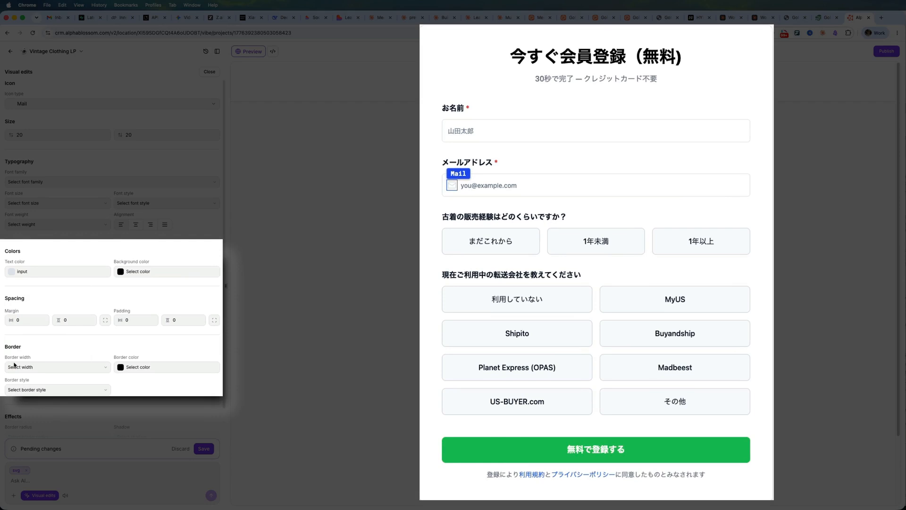
Step: Set the mail icon's text color to the slate-400 preset
click(30, 272)
scroll(32, 334, down, 3)
scroll(32, 334, down, 5)
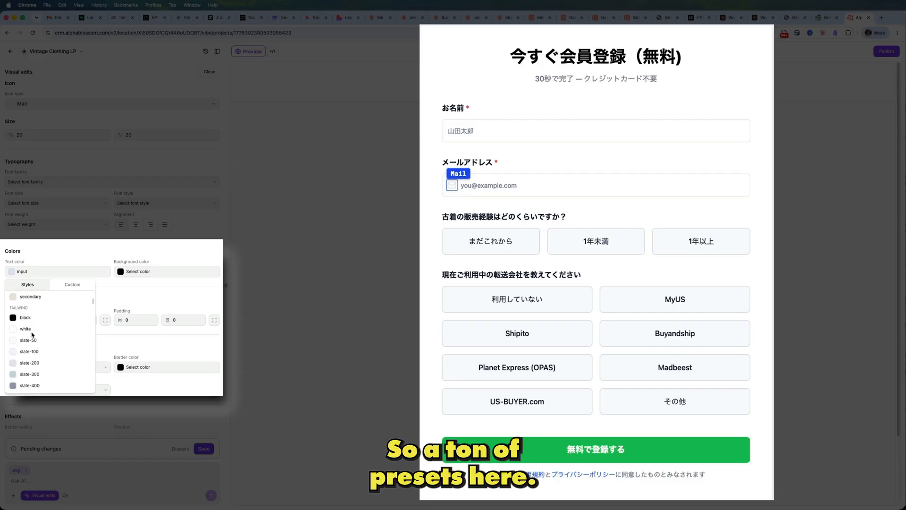
scroll(32, 334, down, 4)
scroll(32, 334, up, 1)
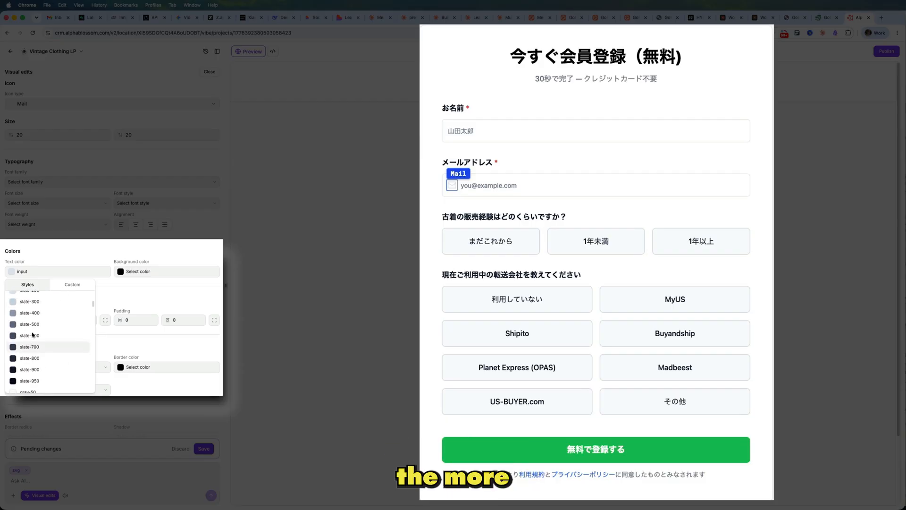
click(14, 317)
click(270, 269)
Step: Set the email input field's top padding to 20
click(521, 186)
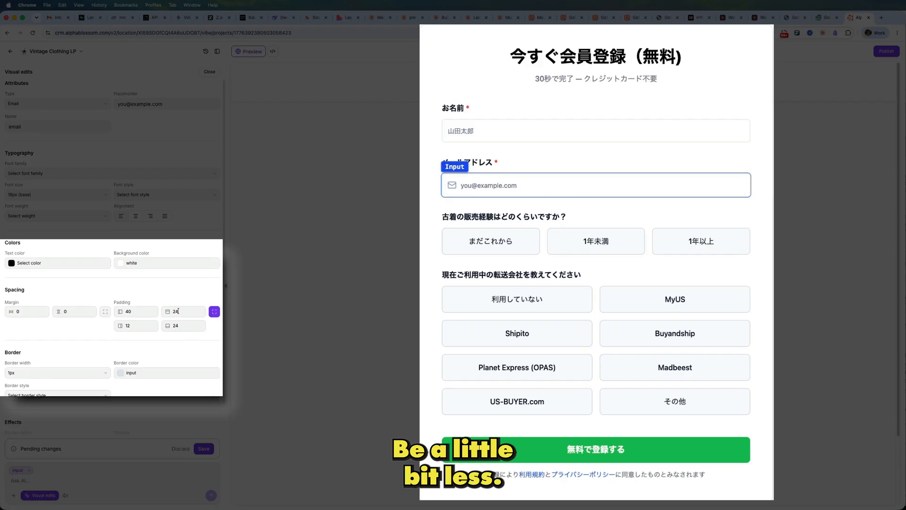
double_click(181, 310)
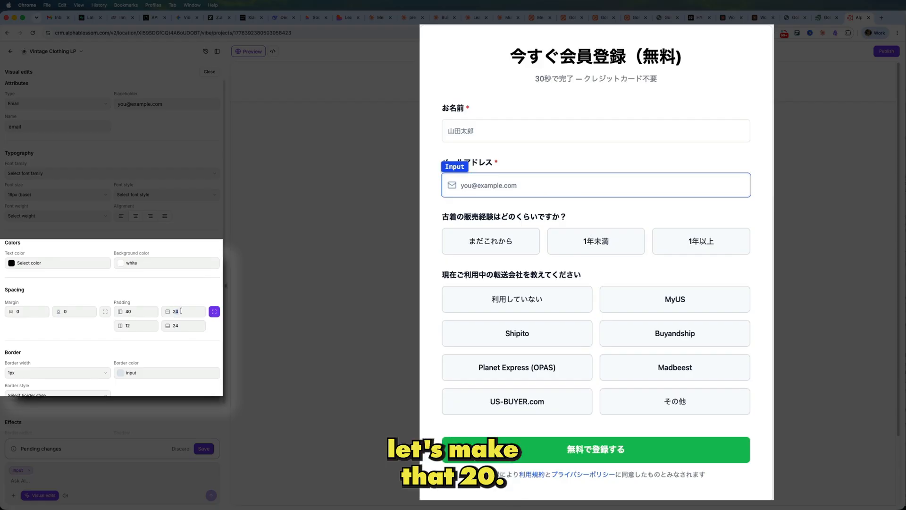
text(0)
click(340, 217)
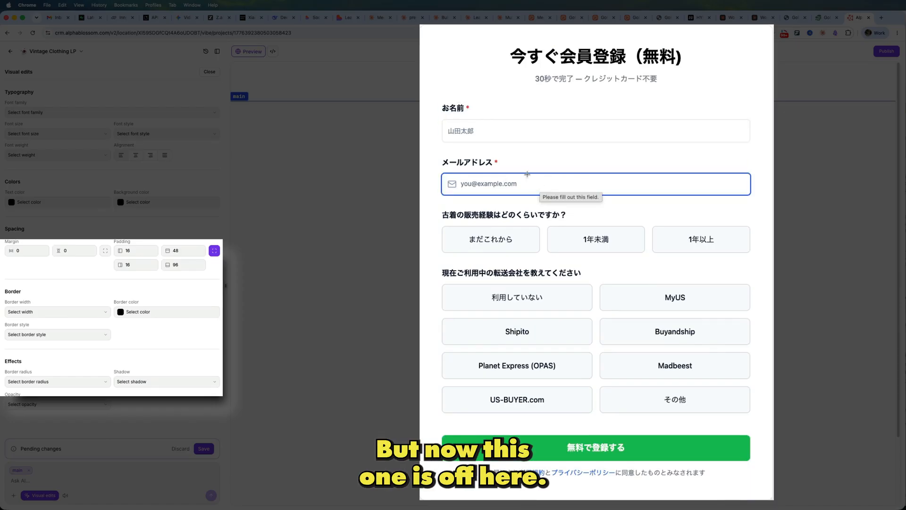
Step: Split the name input field's padding into individual sides and set its top padding to 20, matching the email field
click(522, 134)
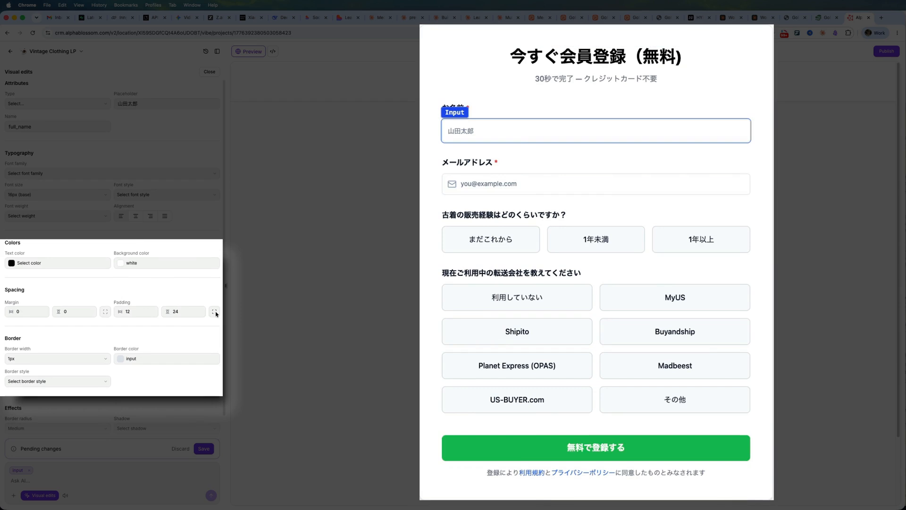
click(214, 311)
double_click(176, 311)
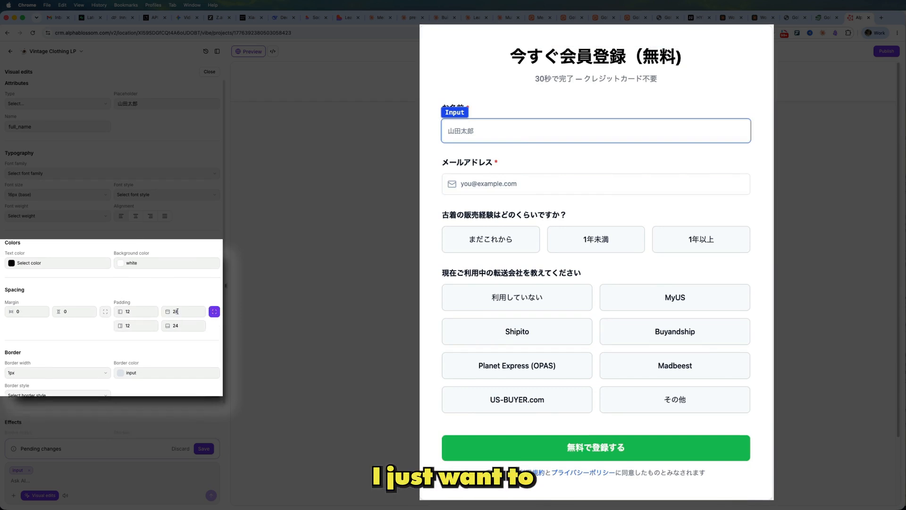
text(120)
click(346, 266)
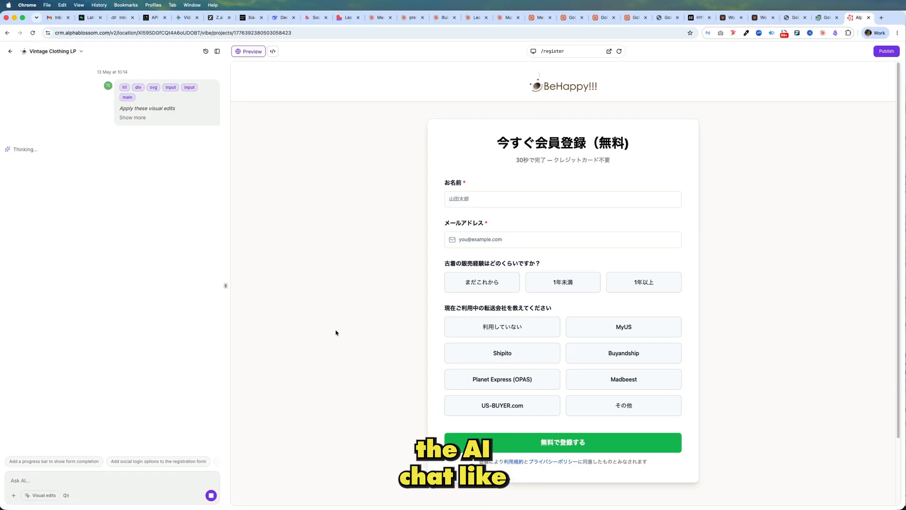
Step: Ask the AI chat to "change the icon color to red" and reload the page preview
click(118, 473)
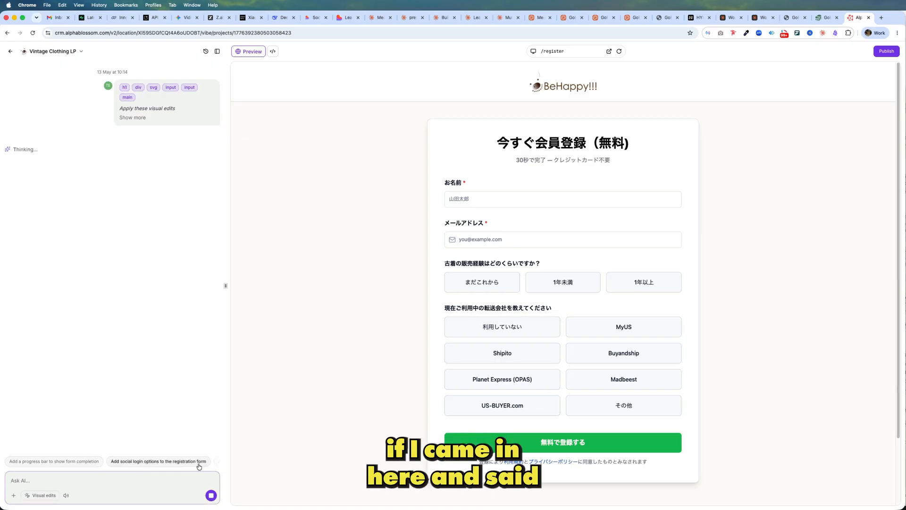
text(change th)
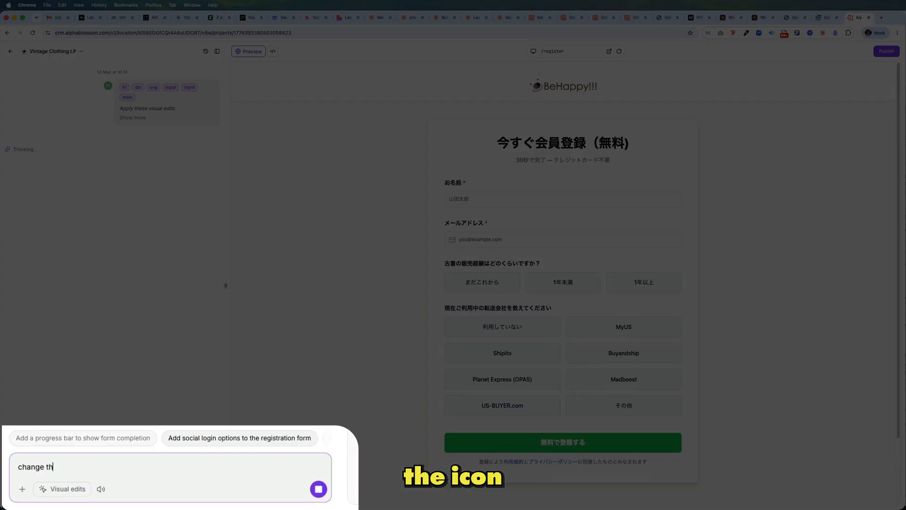
text(e icont)
key(BackSpace)
key(BackSpace)
text(colro)
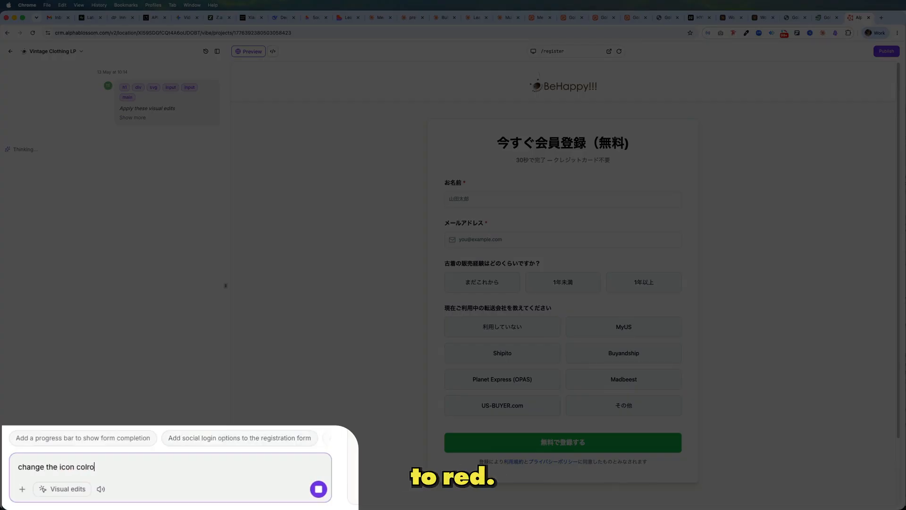
key(BackSpace)
key(BackSpace)
text(d)
key(Return)
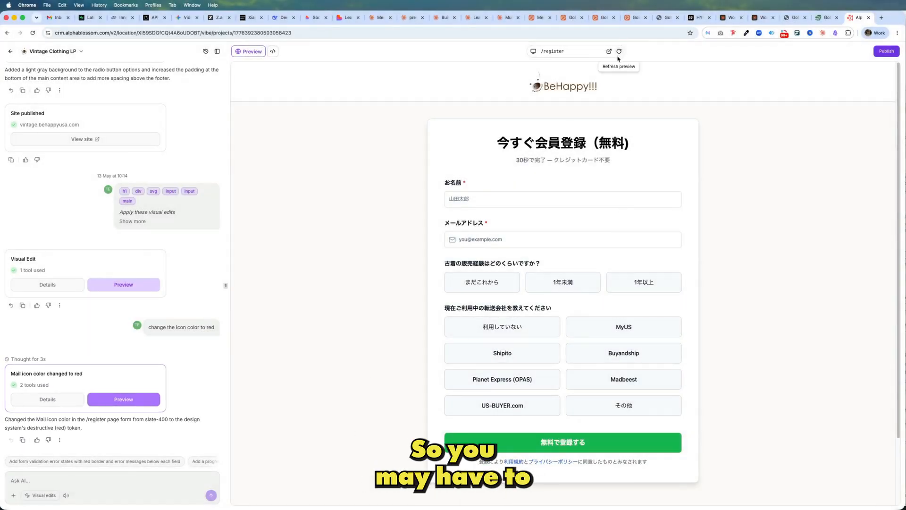
click(619, 52)
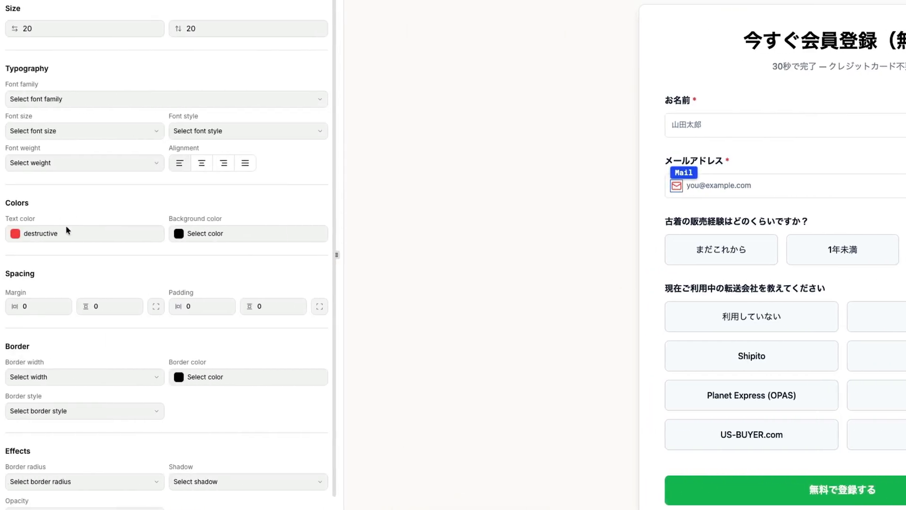
Step: Set the mail icon's text color to the slate-400 preset and save the visual edit
click(67, 227)
scroll(74, 380, down, 15)
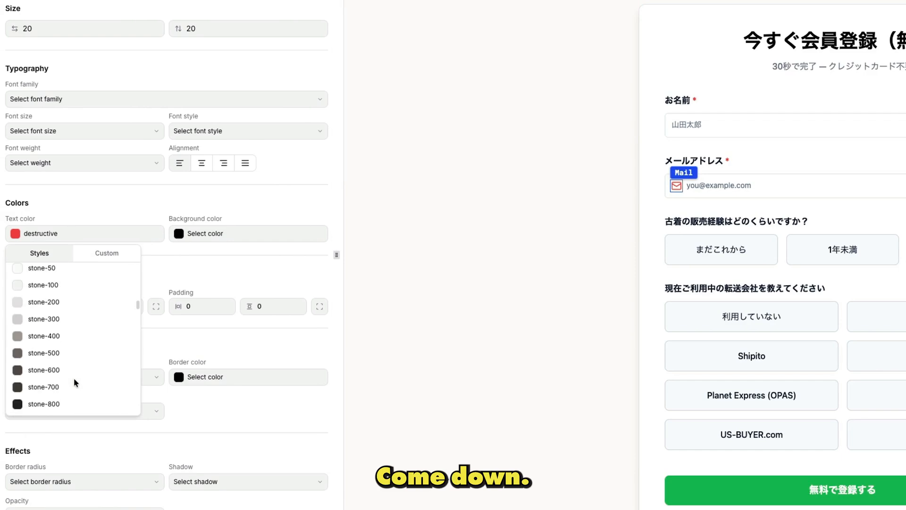
scroll(75, 375, up, 5)
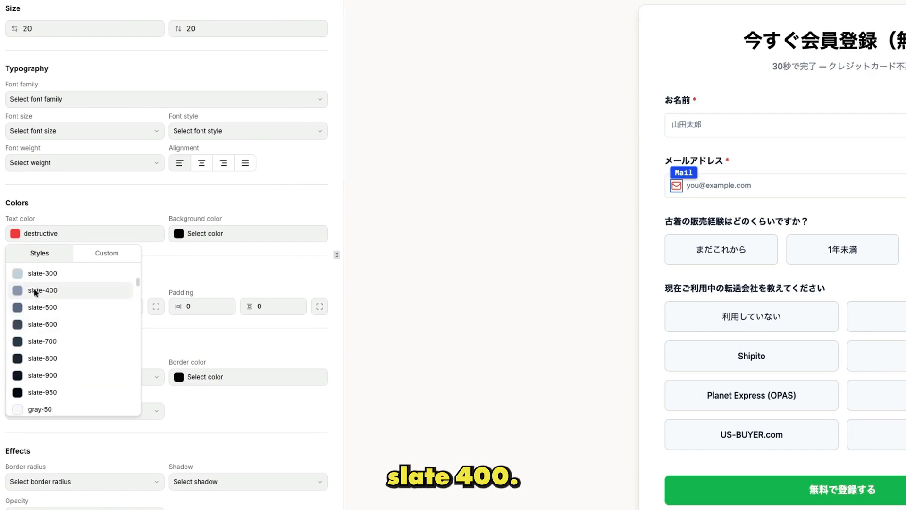
click(34, 289)
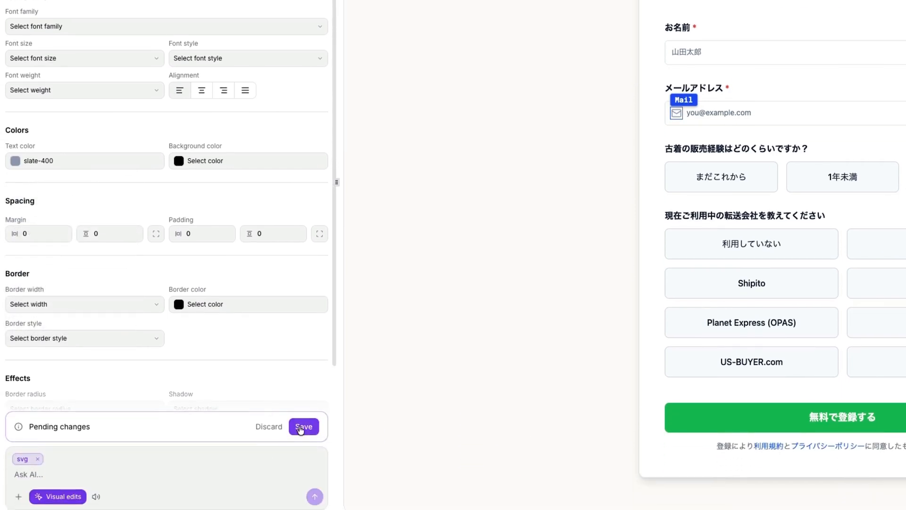
click(302, 426)
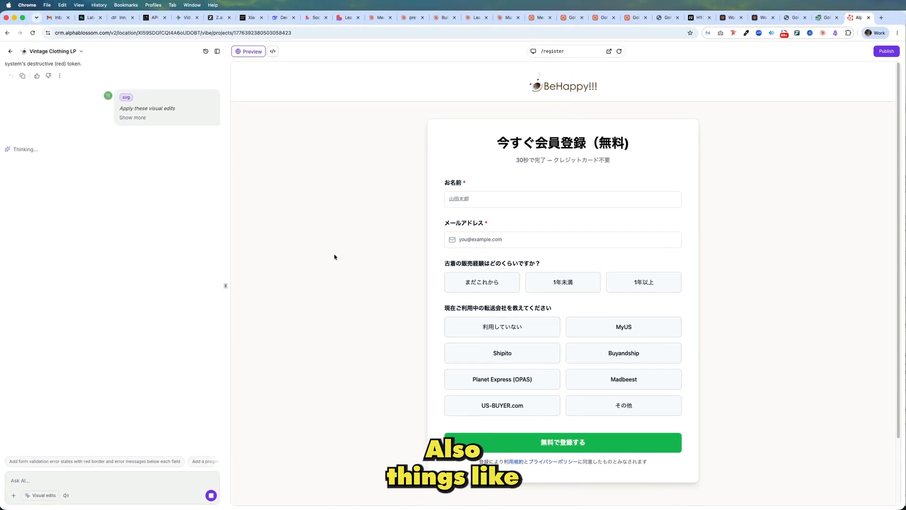
Step: Open the home page through the header logo and switch the preview back to the /register page
click(542, 86)
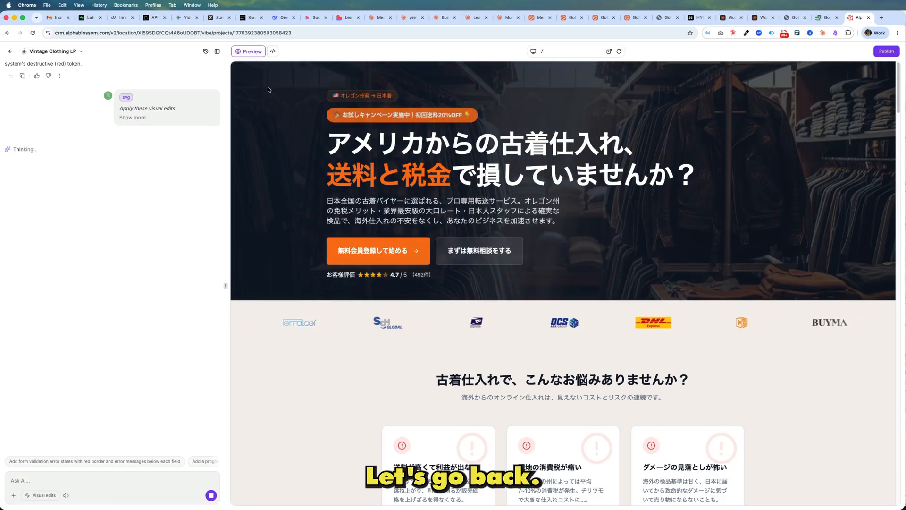
click(566, 51)
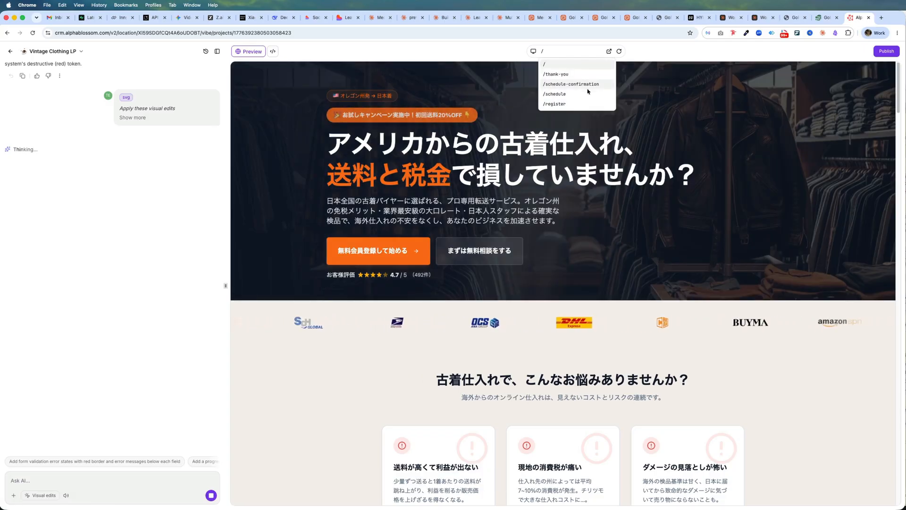
click(555, 104)
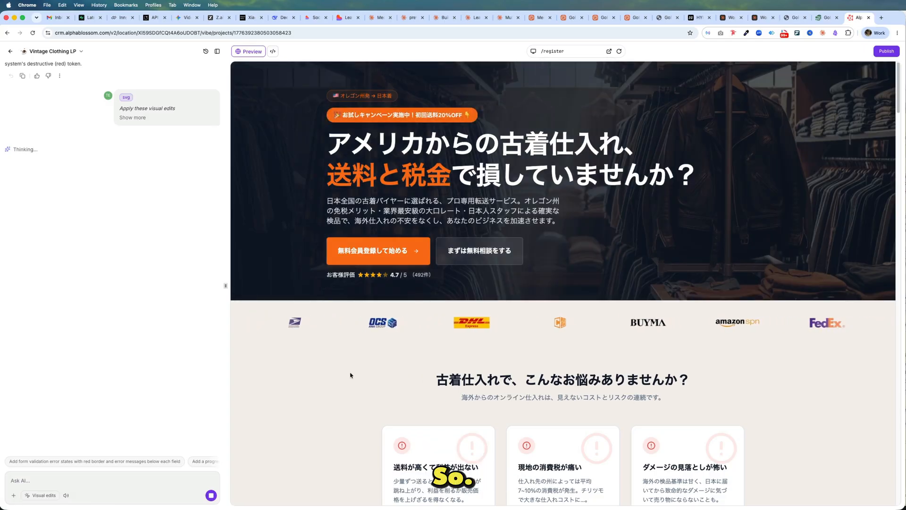
scroll(350, 375, down, 10)
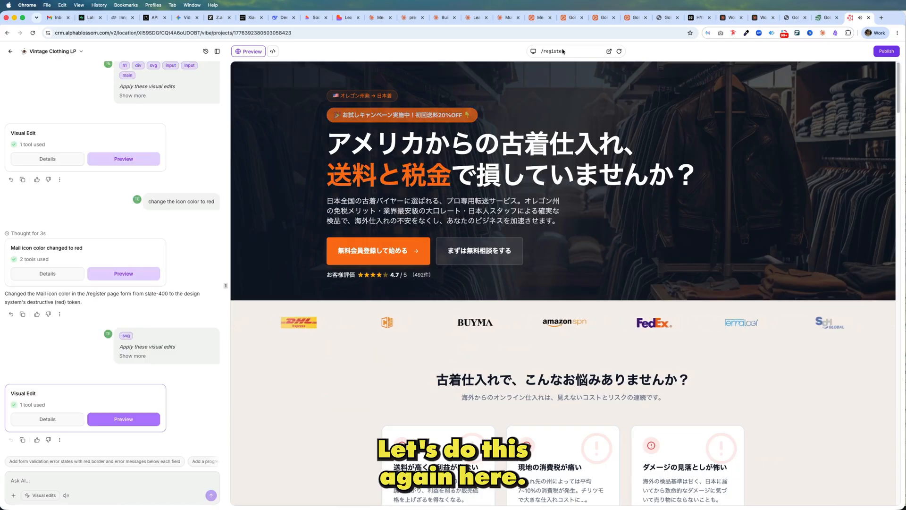
click(555, 51)
click(552, 104)
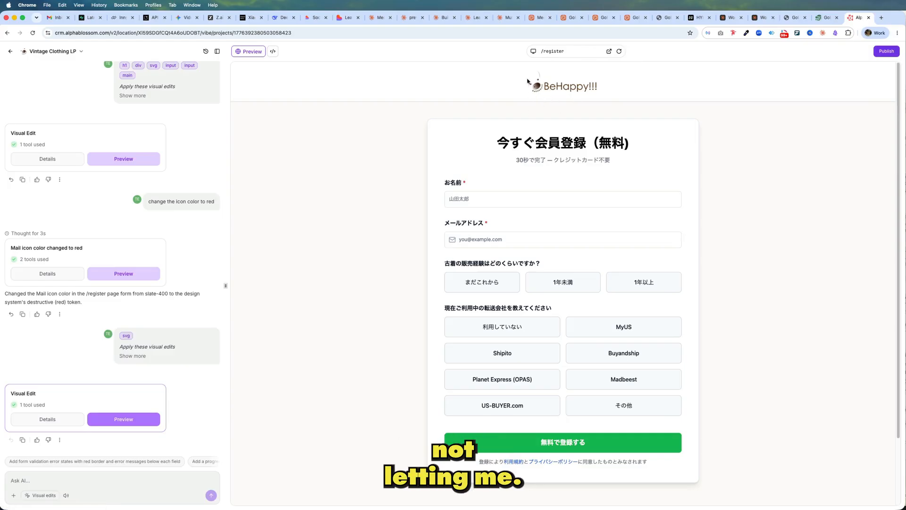
Step: Start visual editing, select the header logo and highlight its image URL
click(42, 495)
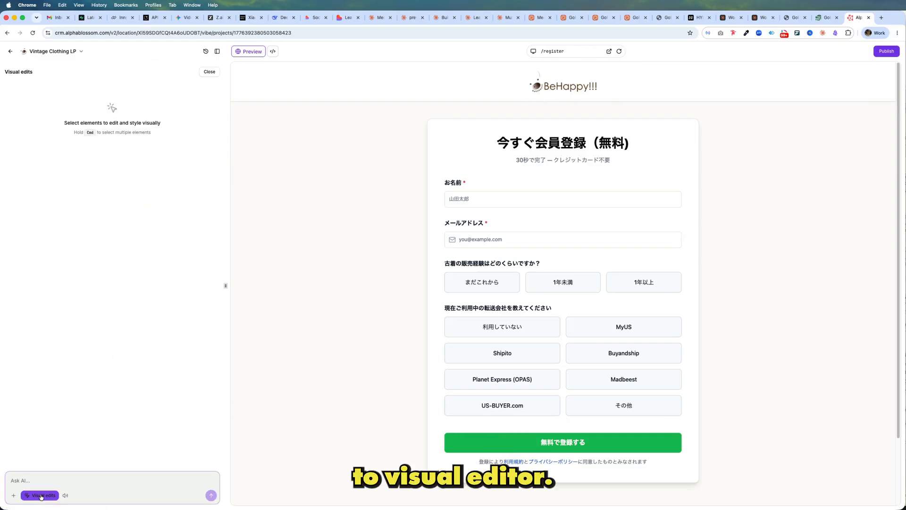
click(541, 87)
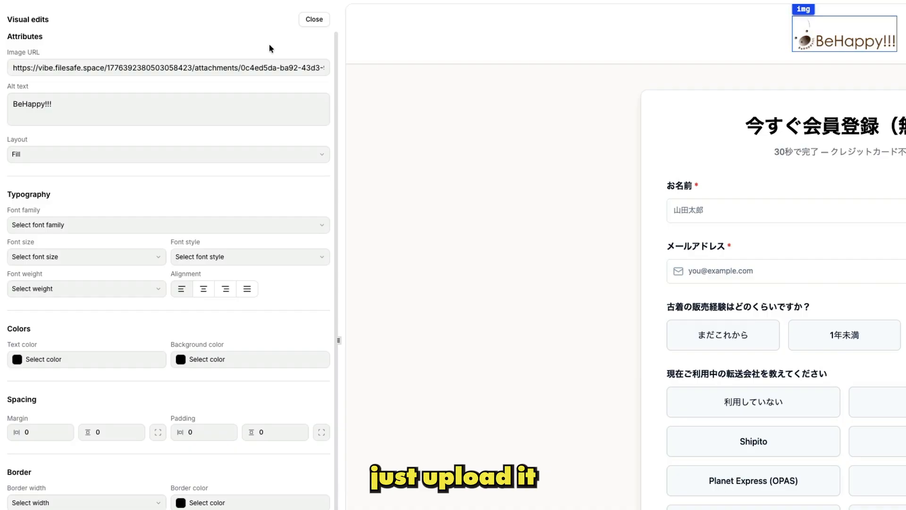
drag(172, 68, 322, 72)
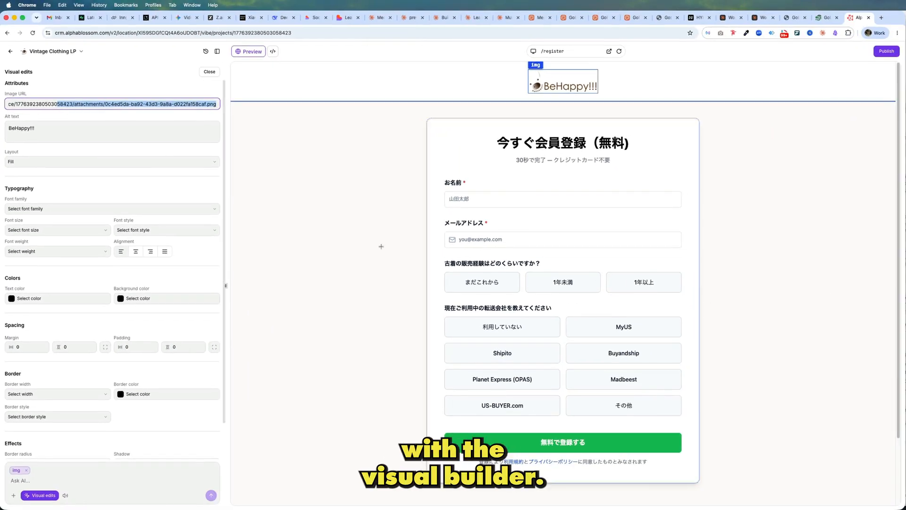
Step: Select the green registration button and examine its style settings, including the font family and font weight options
click(485, 440)
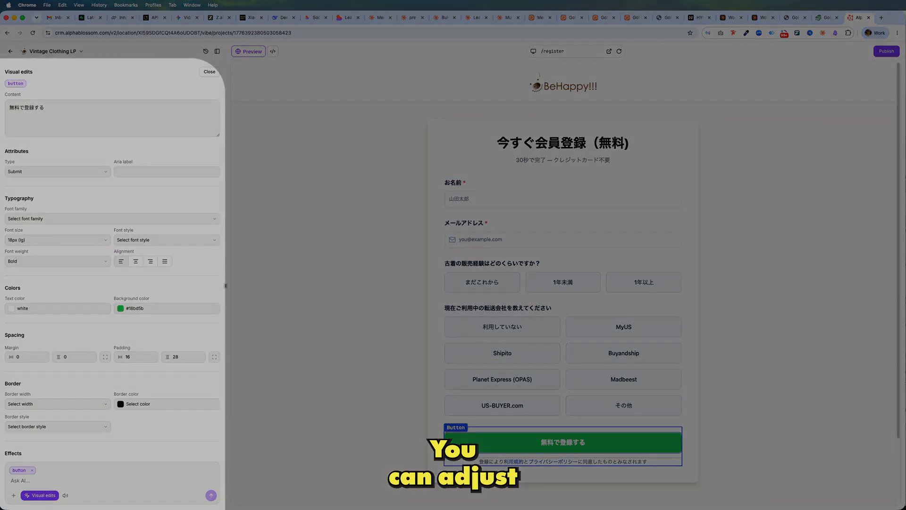
scroll(66, 307, down, 2)
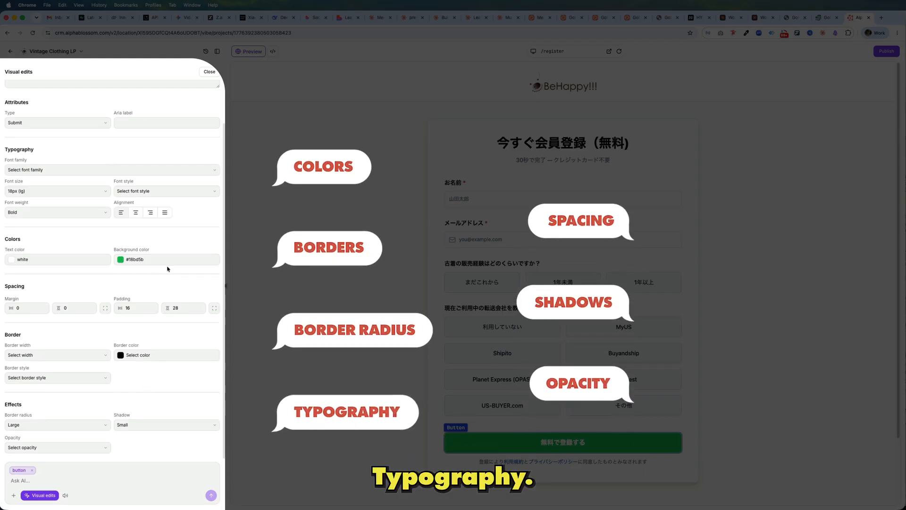
scroll(78, 243, up, 2)
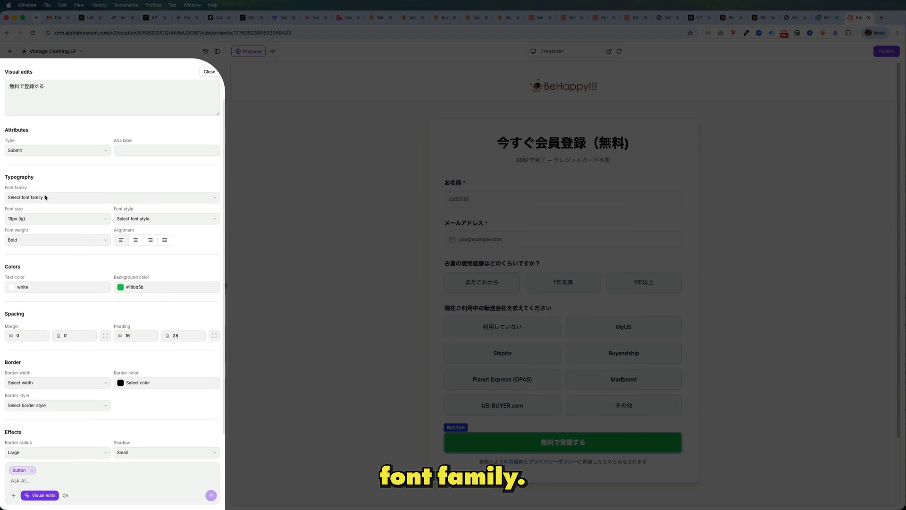
click(46, 197)
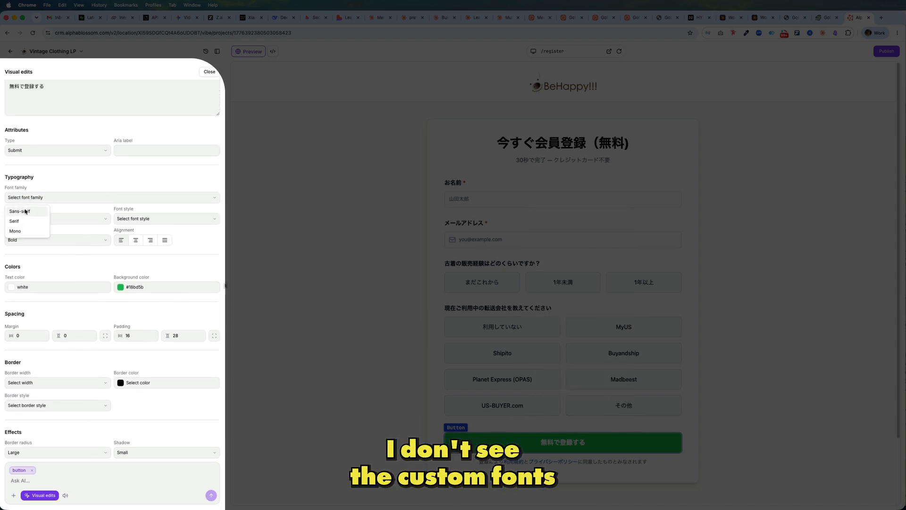
click(67, 180)
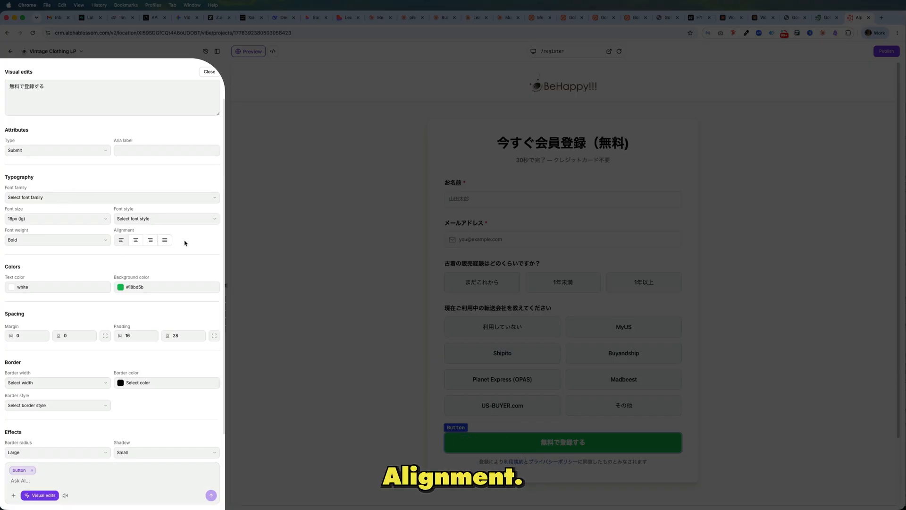
click(51, 243)
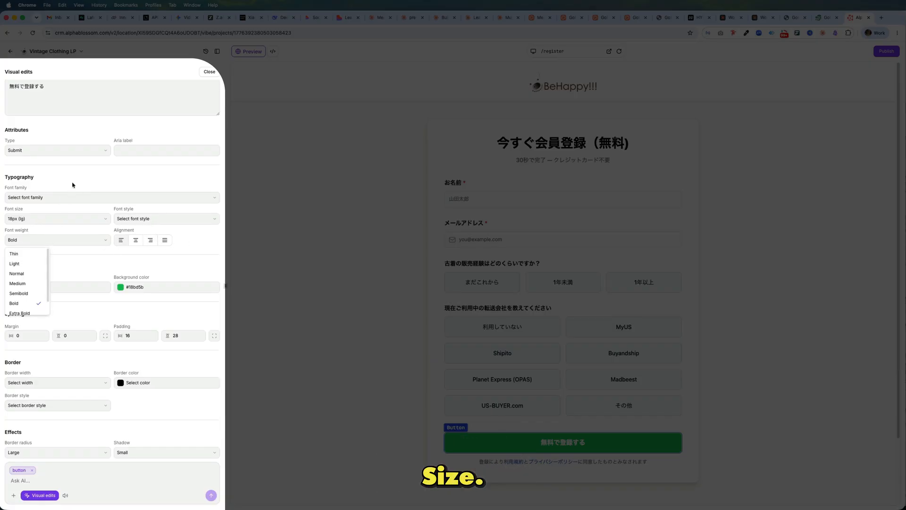
click(142, 184)
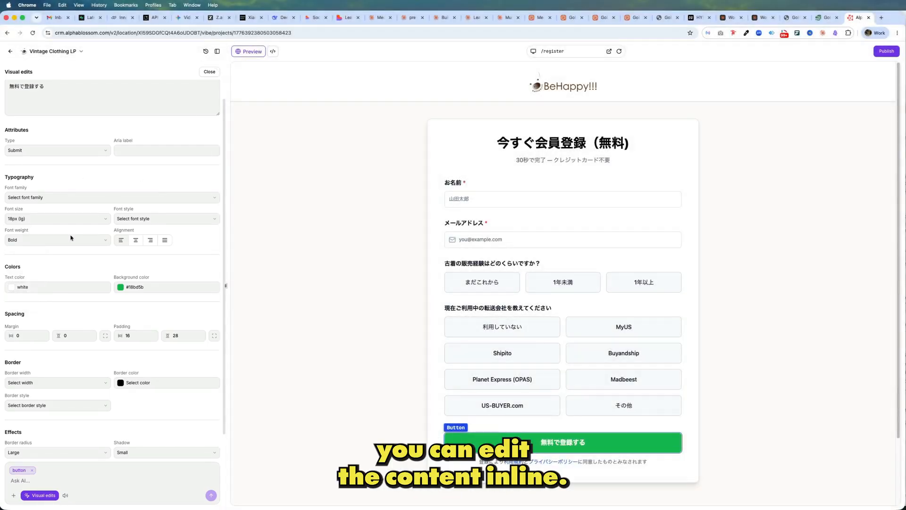
Step: Enter inline editing on the page heading, and examine the green submit button's attributes and aria label field
click(529, 143)
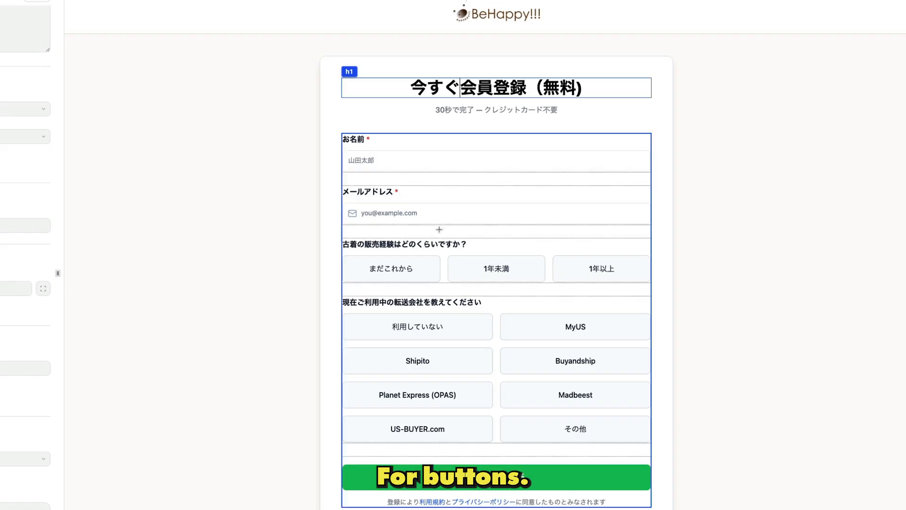
click(472, 477)
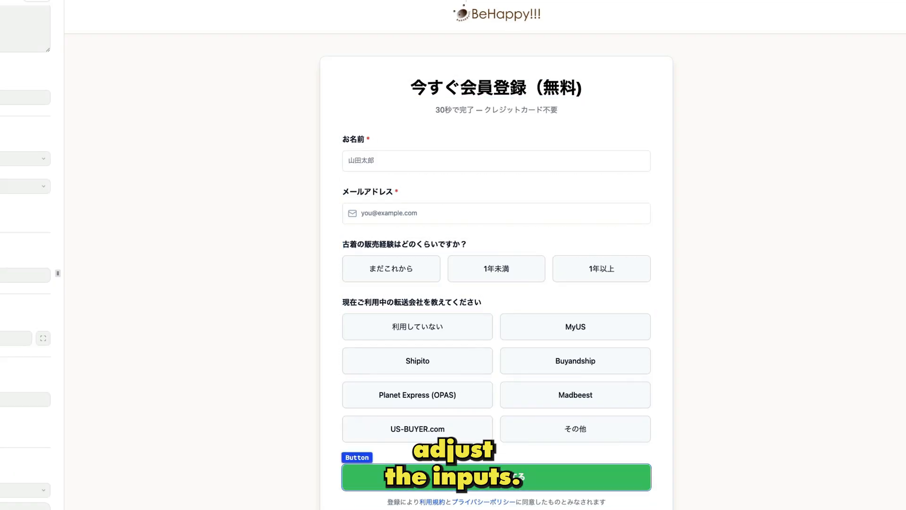
scroll(155, 169, down, 1)
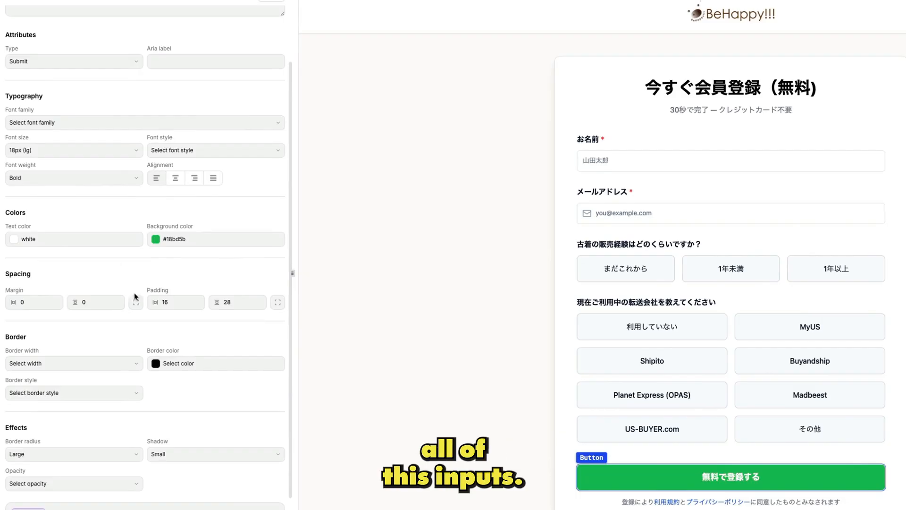
scroll(134, 292, up, 1)
click(156, 108)
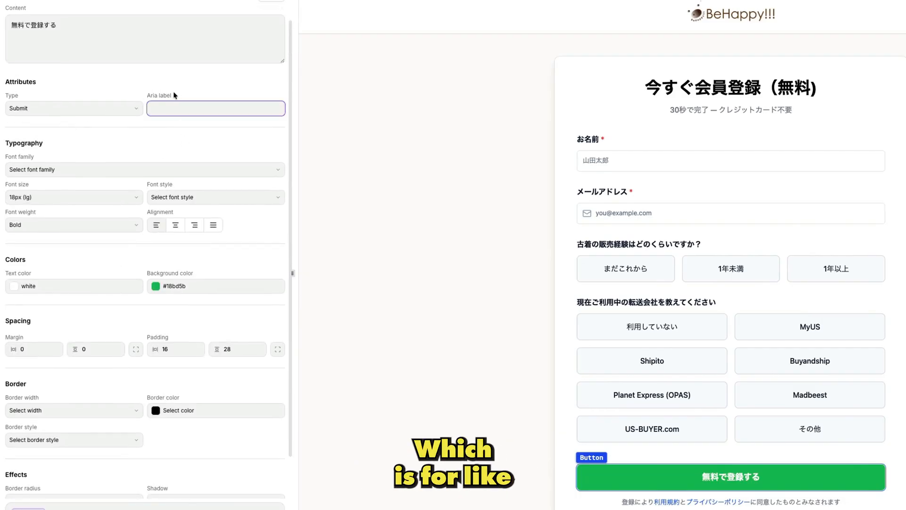
click(169, 146)
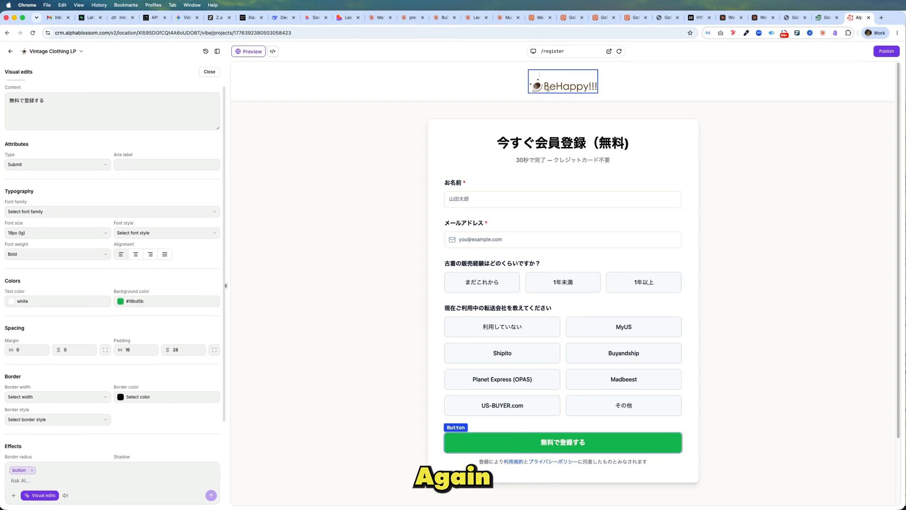
Step: Select the header logo again and examine its alt text, layout and style settings
click(549, 85)
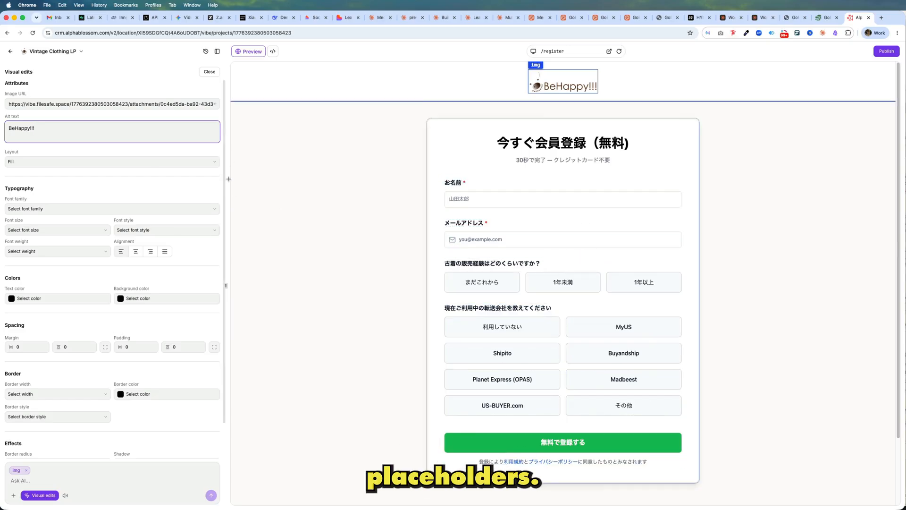
scroll(192, 259, down, 2)
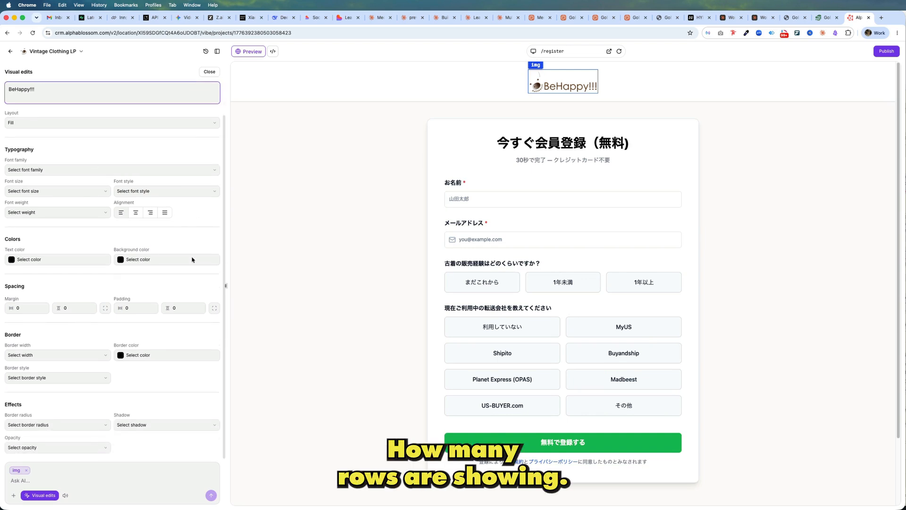
scroll(192, 259, up, 2)
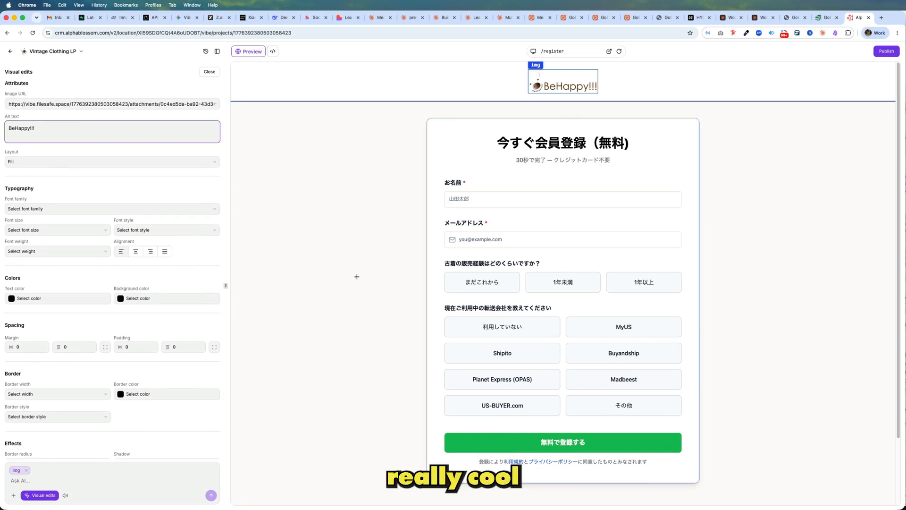
scroll(355, 275, down, 4)
scroll(357, 277, up, 4)
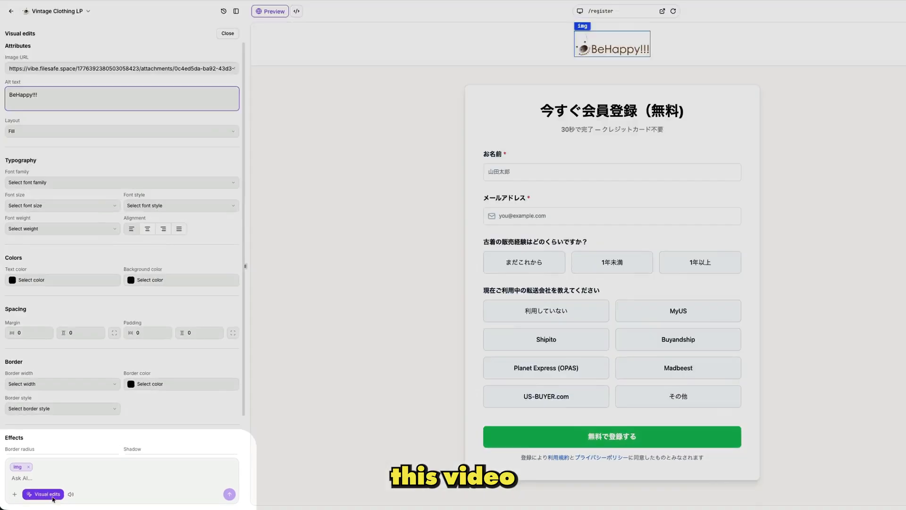